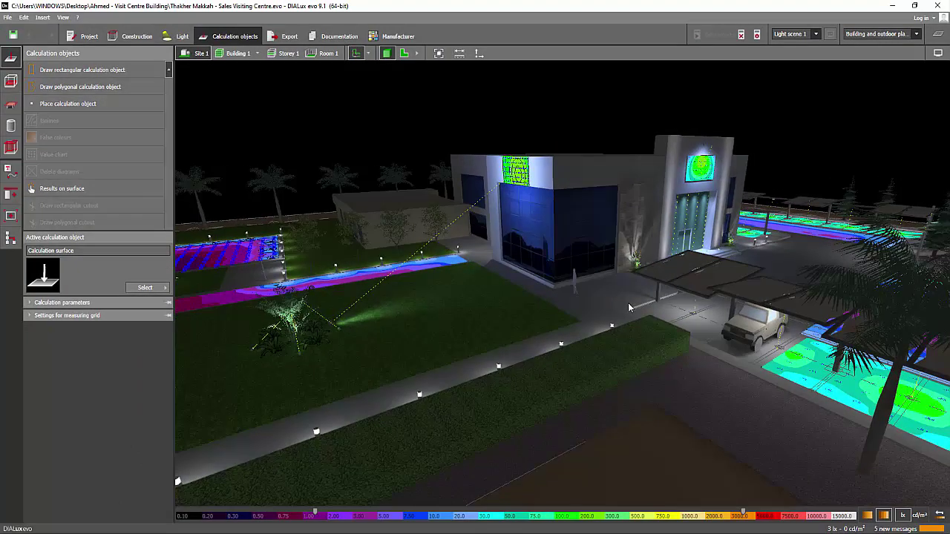
- Switch to the luminaire planning mode and select the floodlight on the lawn aimed at the facade logo
left_click_drag(629, 304, 556, 342)
left_click_drag(458, 369, 414, 377)
scroll(440, 371, "up", 2)
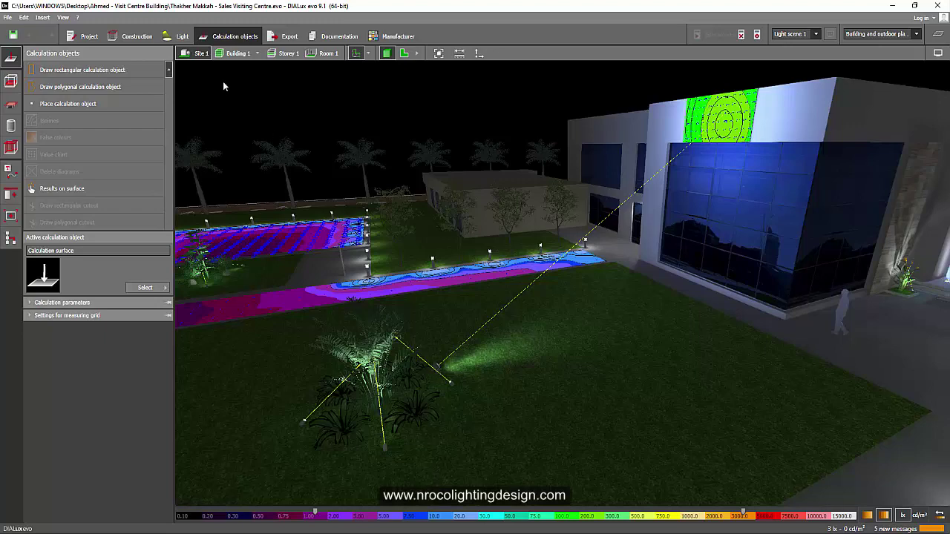
left_click(181, 37)
left_click_drag(443, 153, 402, 241)
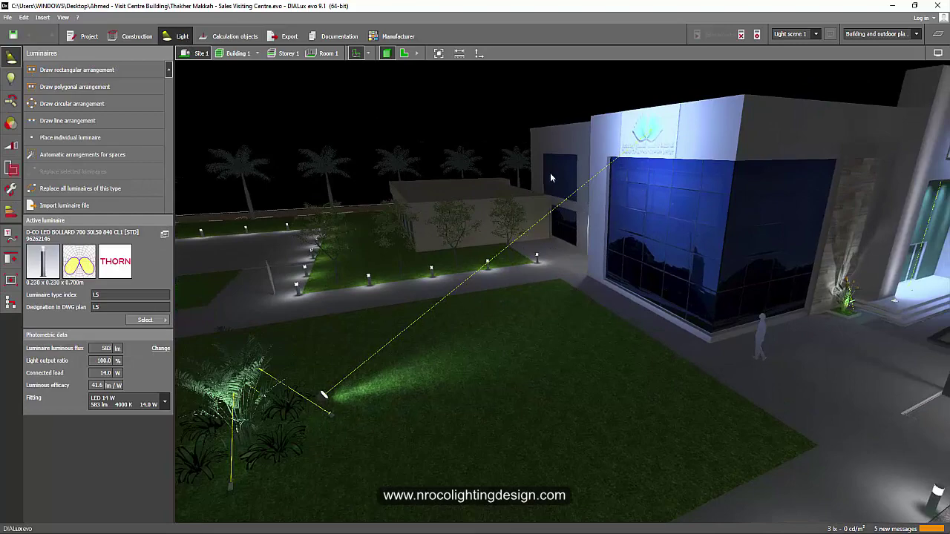
left_click_drag(550, 177, 473, 293)
scroll(460, 285, "up", 5)
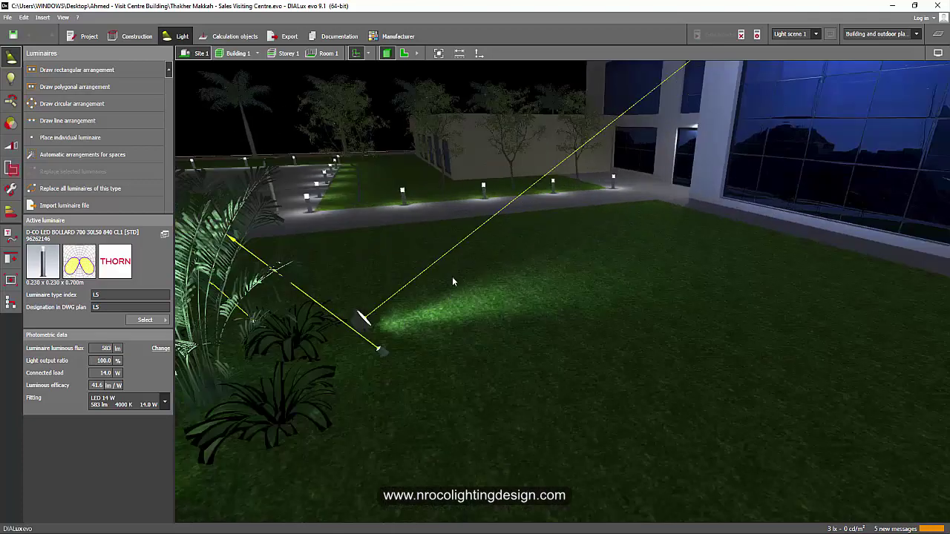
left_click(361, 322)
- Examine the lawn floodlight's beam path towards the facade logo and glazing for glare
scroll(361, 322, "down", 5)
mouse_move(447, 316)
left_mouse_down()
mouse_move(470, 309)
mouse_move(466, 316)
left_mouse_up()
left_click_drag(466, 275, 660, 167)
scroll(660, 167, "up", 2)
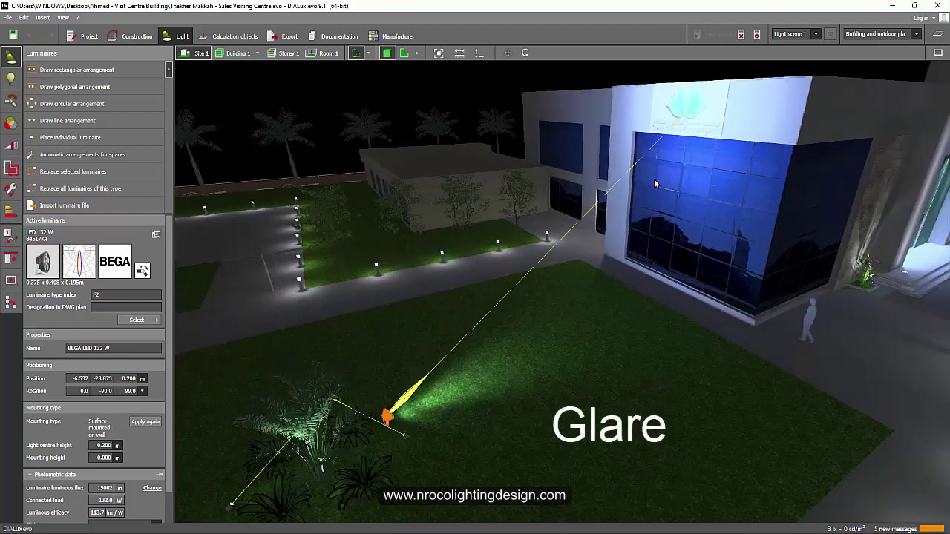
left_click_drag(640, 275, 698, 159)
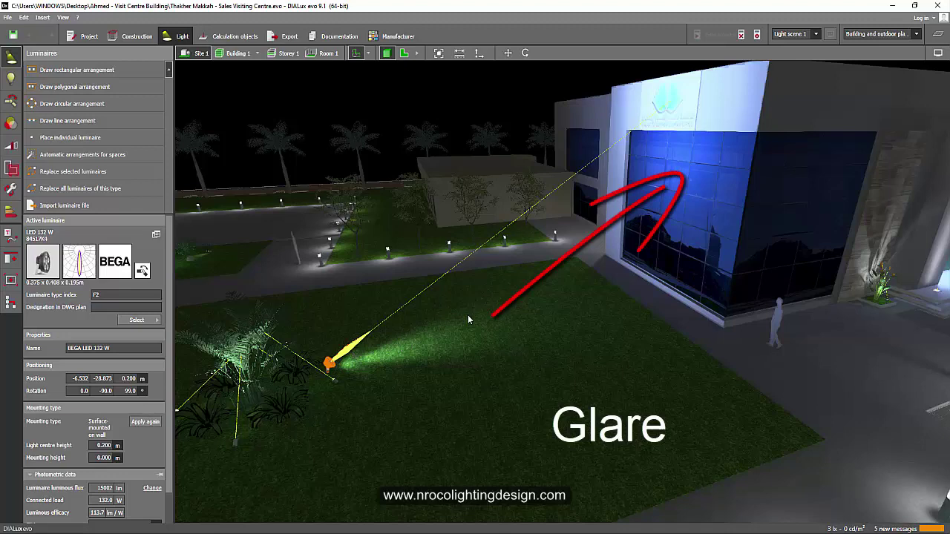
left_click_drag(444, 295, 530, 300)
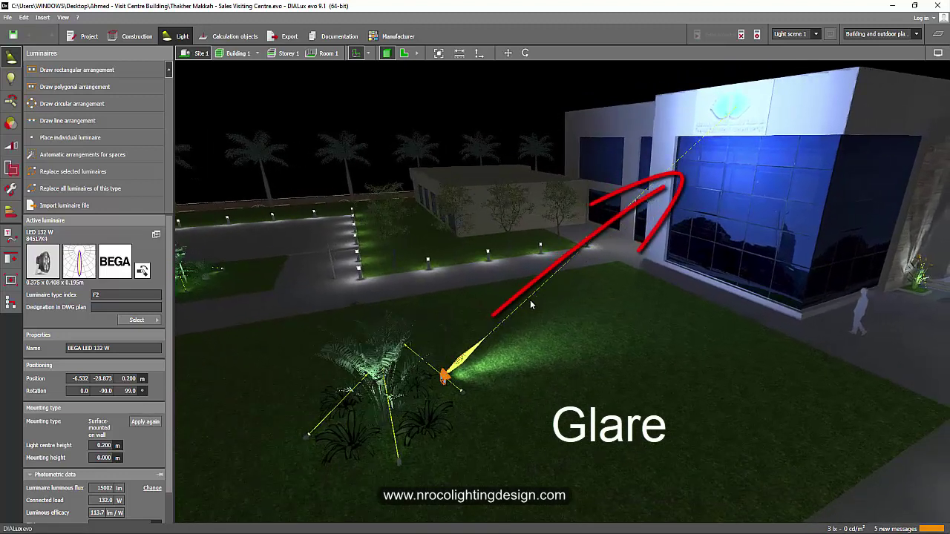
left_click_drag(521, 373, 505, 375)
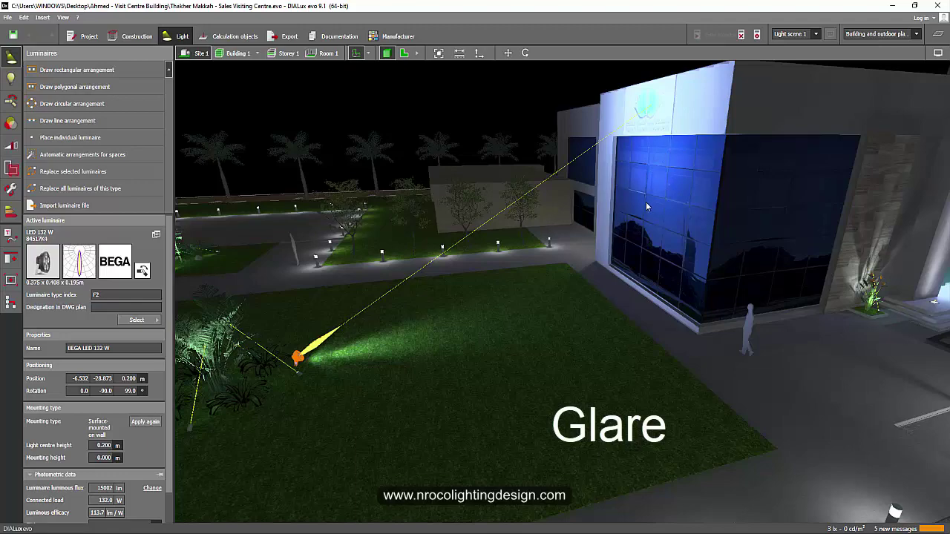
mouse_move(646, 207)
left_mouse_down()
mouse_move(633, 216)
mouse_move(641, 212)
left_mouse_up()
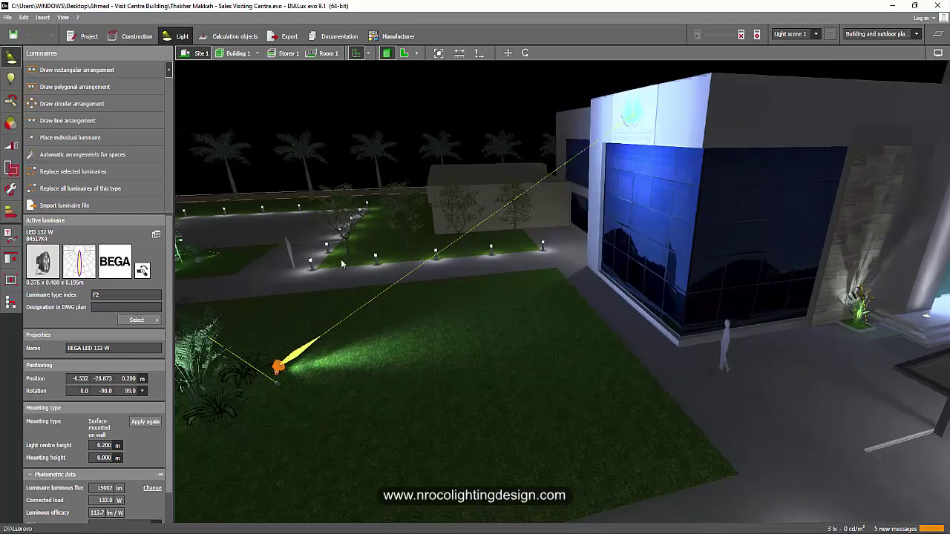
- Select the arm-mounted wall luminaire above the logo sign at the main entrance
left_click_drag(342, 264, 473, 329)
scroll(649, 259, "up", 3)
left_click_drag(650, 260, 628, 323)
scroll(558, 145, "up", 3)
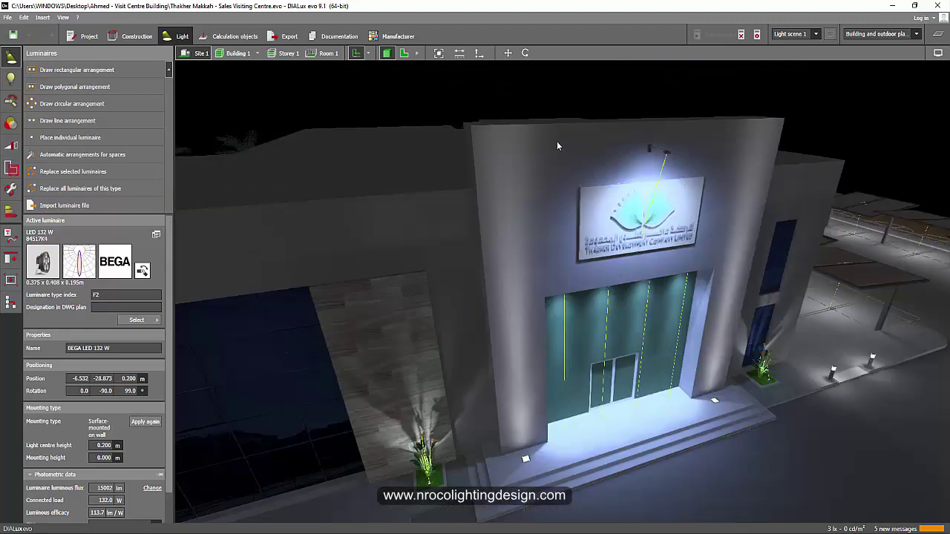
left_click_drag(486, 145, 562, 148)
left_click_drag(770, 148, 700, 144)
scroll(665, 151, "up", 3)
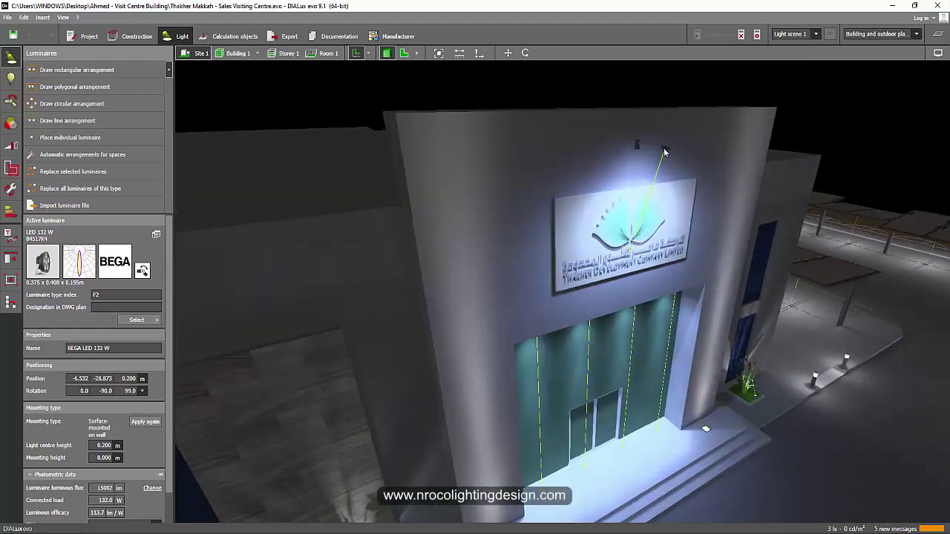
left_click(664, 153)
- Inspect how the arm-mounted luminaire lights the entrance sign, and clear the selection
left_click_drag(547, 149, 602, 187)
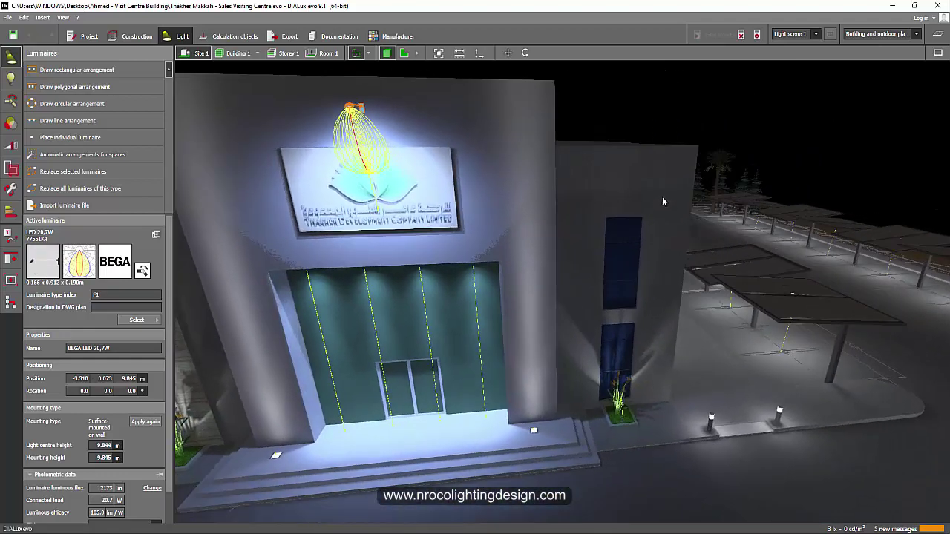
left_click_drag(675, 129, 590, 138)
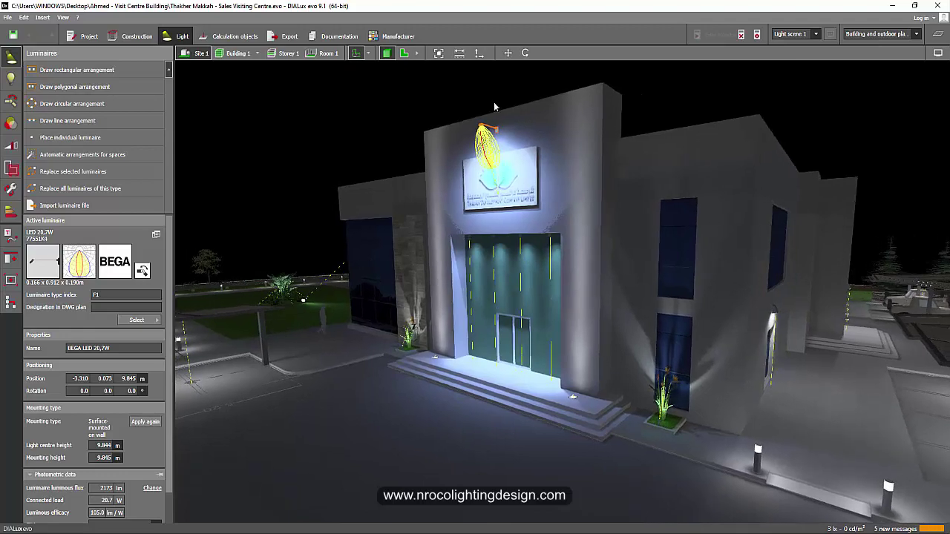
scroll(528, 113, "up", 3)
scroll(528, 115, "down", 5)
left_click_drag(524, 122, 522, 152)
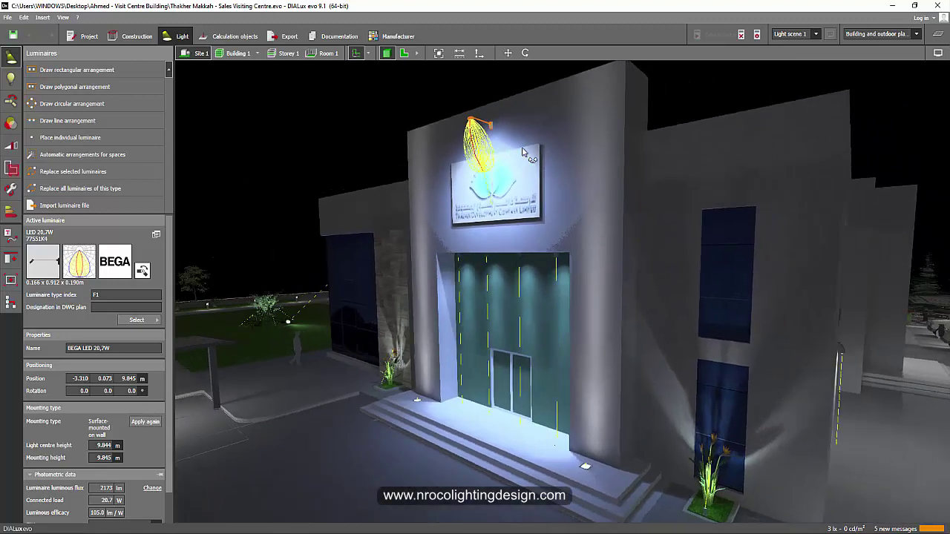
left_click(671, 102)
left_click_drag(625, 132, 641, 290)
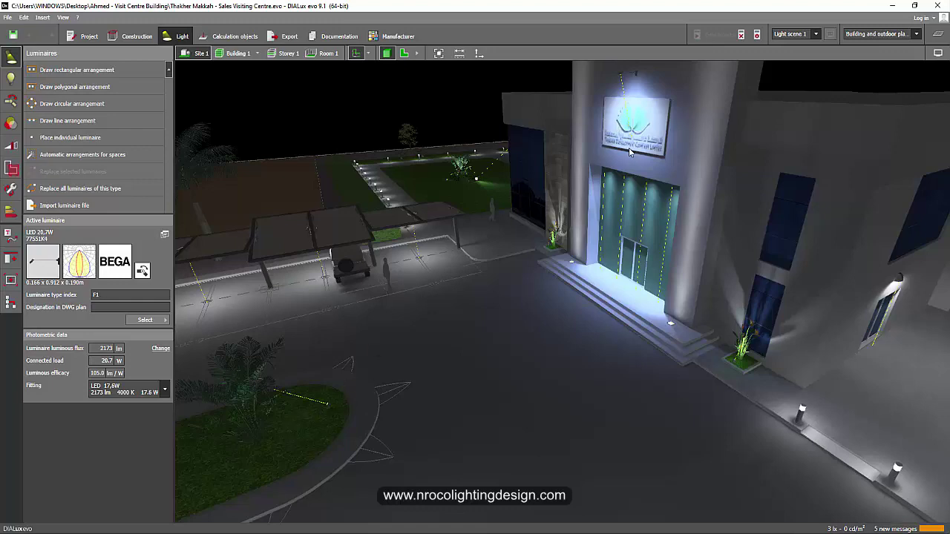
- Reselect the luminaire above the entrance sign and examine its arm and downward light distribution from the side
left_click_drag(631, 152, 585, 207)
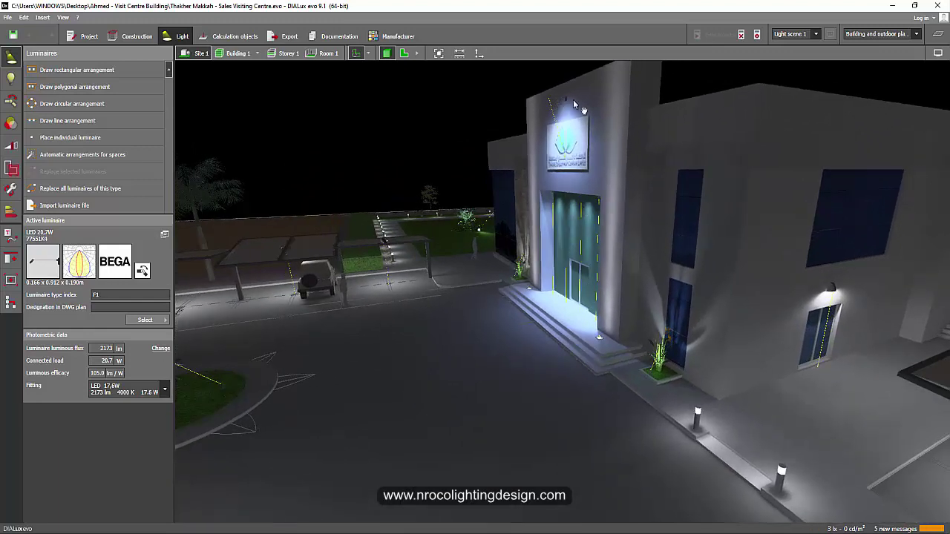
scroll(583, 110, "up", 3)
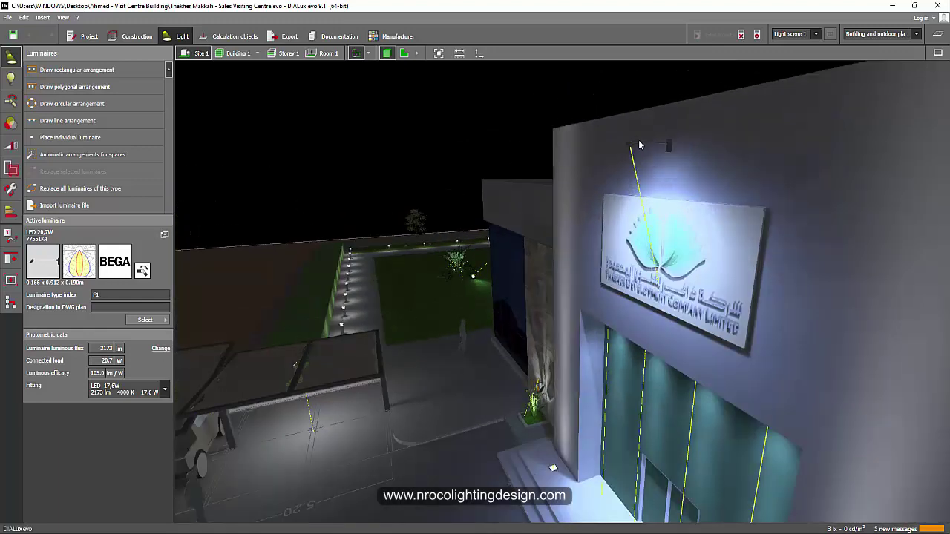
left_click(636, 146)
scroll(553, 150, "up", 3)
scroll(550, 160, "down", 5)
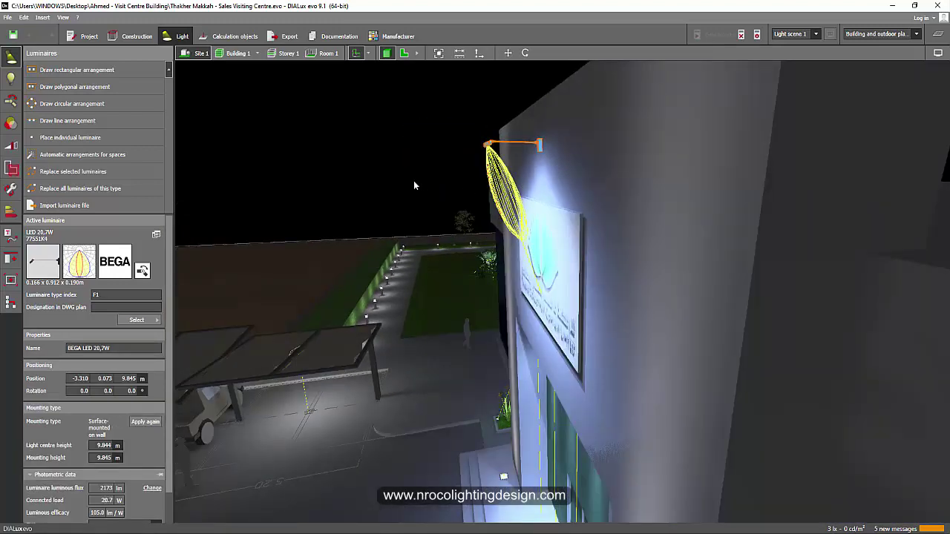
mouse_move(415, 181)
left_mouse_down()
mouse_move(403, 181)
mouse_move(430, 183)
left_mouse_up()
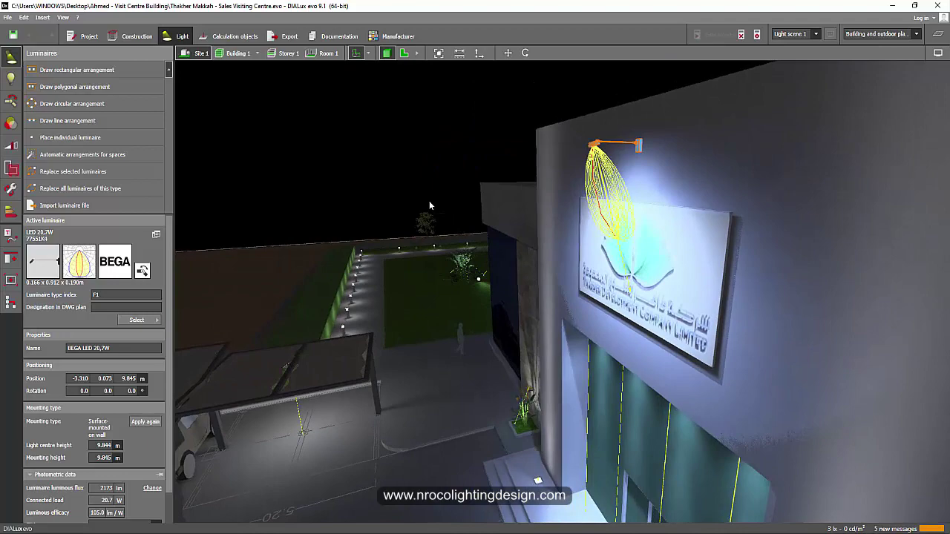
scroll(432, 199, "down", 5)
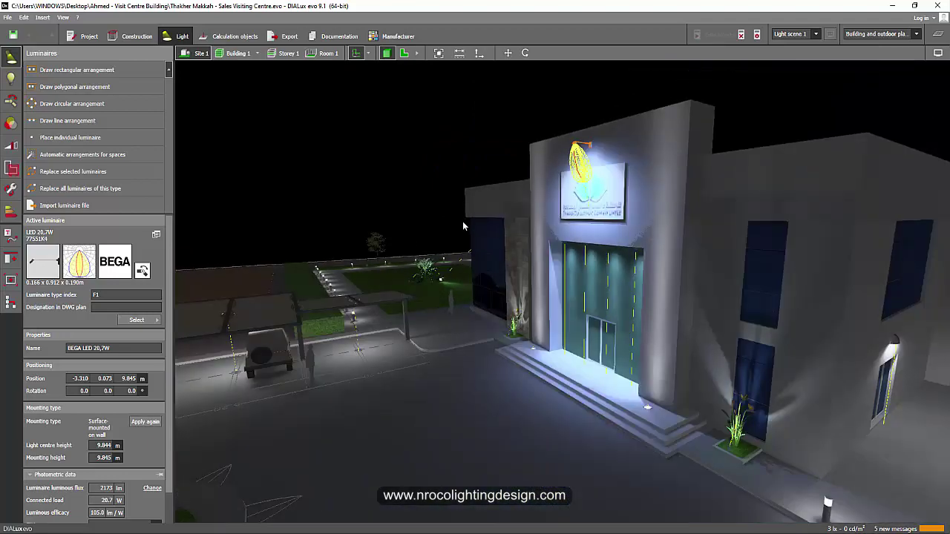
left_click_drag(456, 216, 484, 227)
scroll(469, 261, "down", 2)
left_click_drag(470, 261, 464, 257)
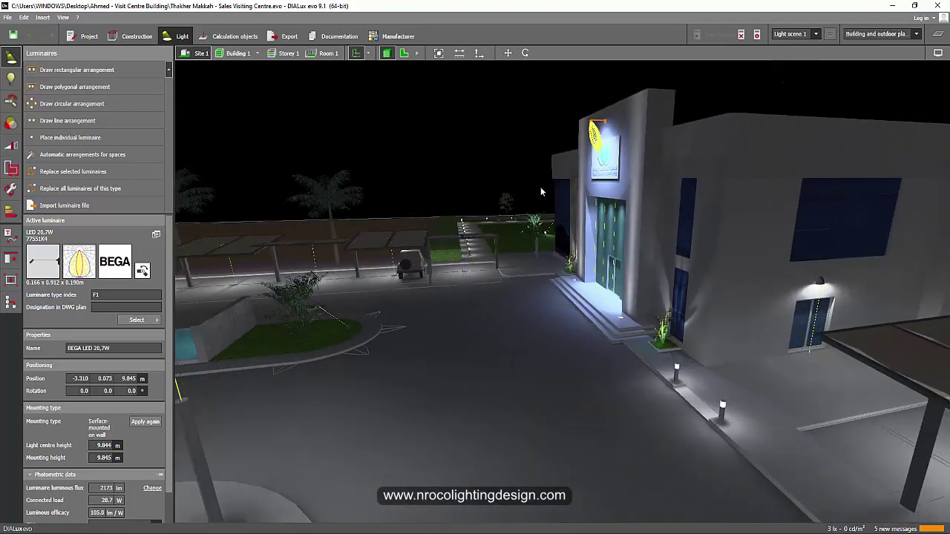
- Return to the lawn side of the building and select the floodlight near the palm plants
scroll(603, 129, "up", 2)
left_click_drag(446, 165, 553, 276)
scroll(297, 340, "up", 3)
left_click_drag(313, 338, 655, 370)
scroll(652, 340, "up", 1)
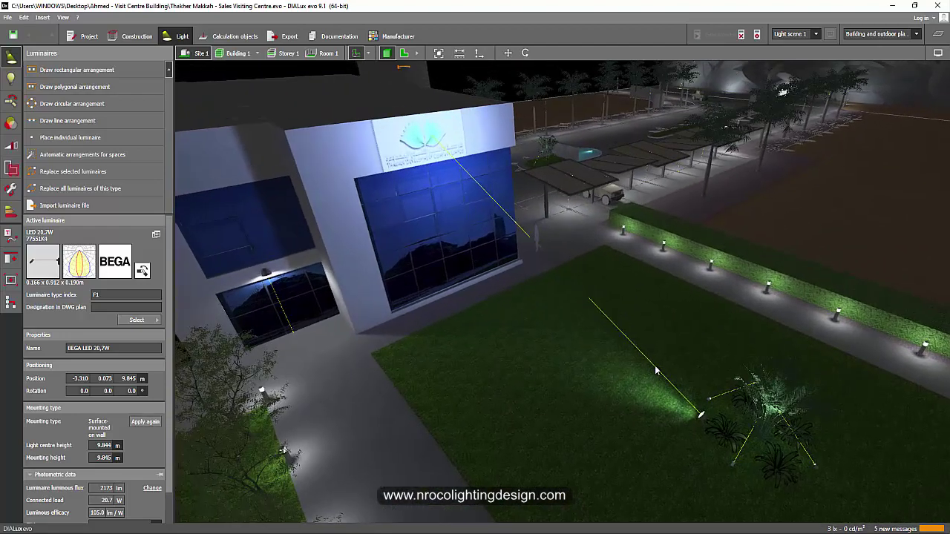
left_click(701, 417)
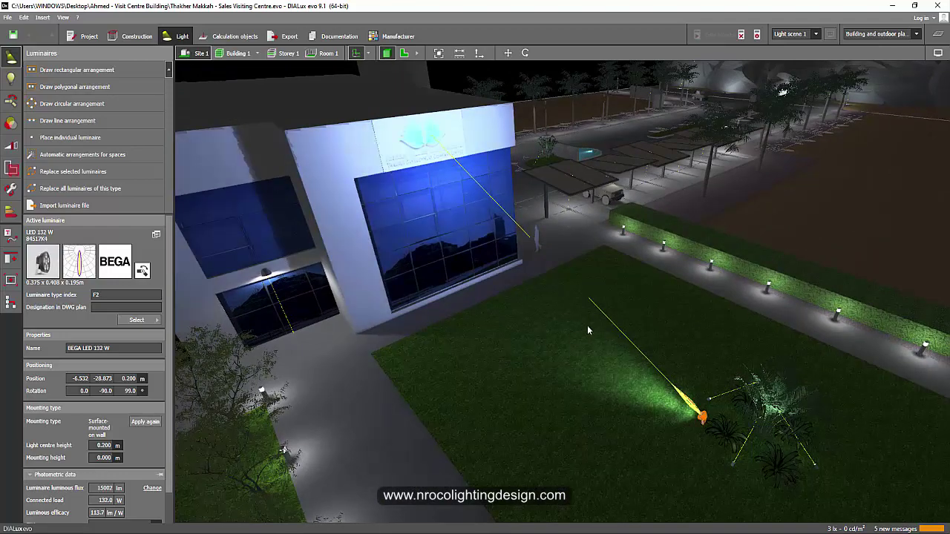
- Examine the light from the lawn floodlight on the facade logo and the glazing beneath it
left_click_drag(582, 321, 604, 269)
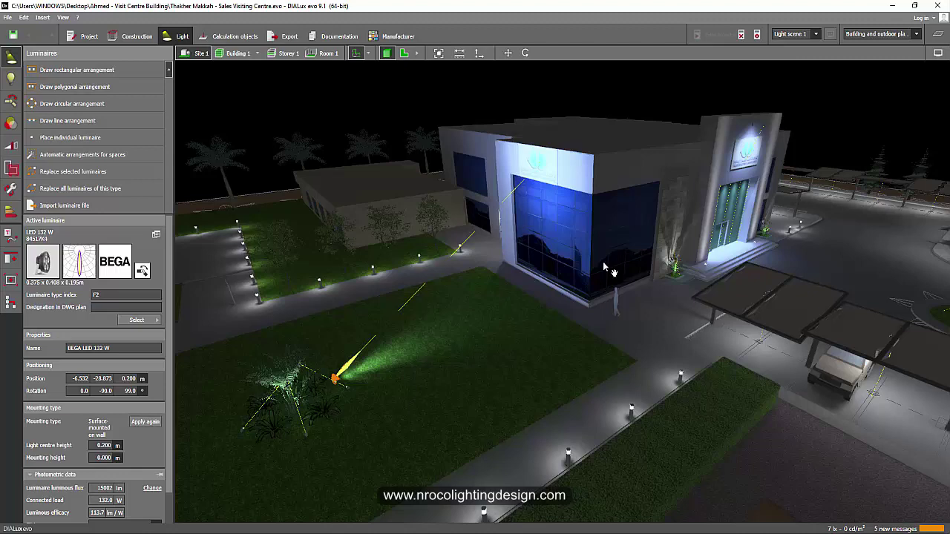
scroll(605, 269, "up", 6)
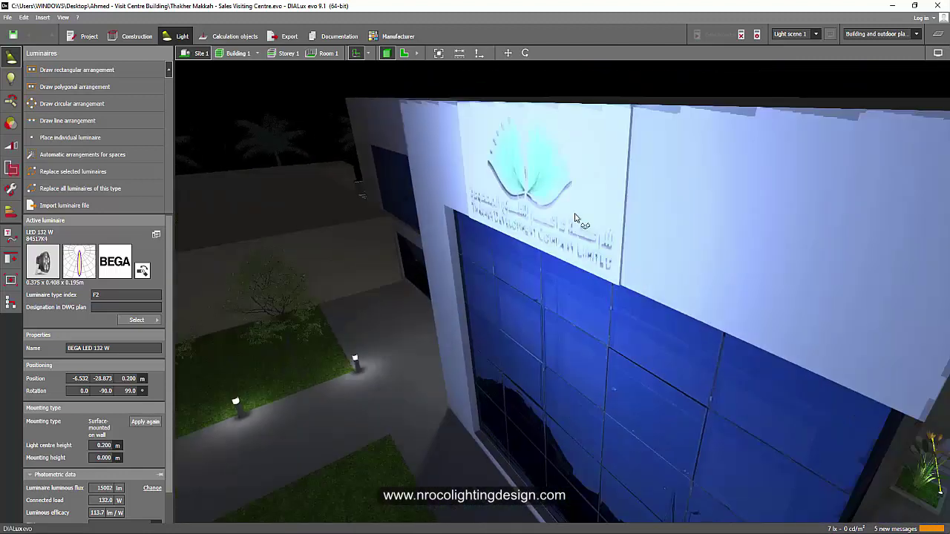
scroll(577, 218, "down", 5)
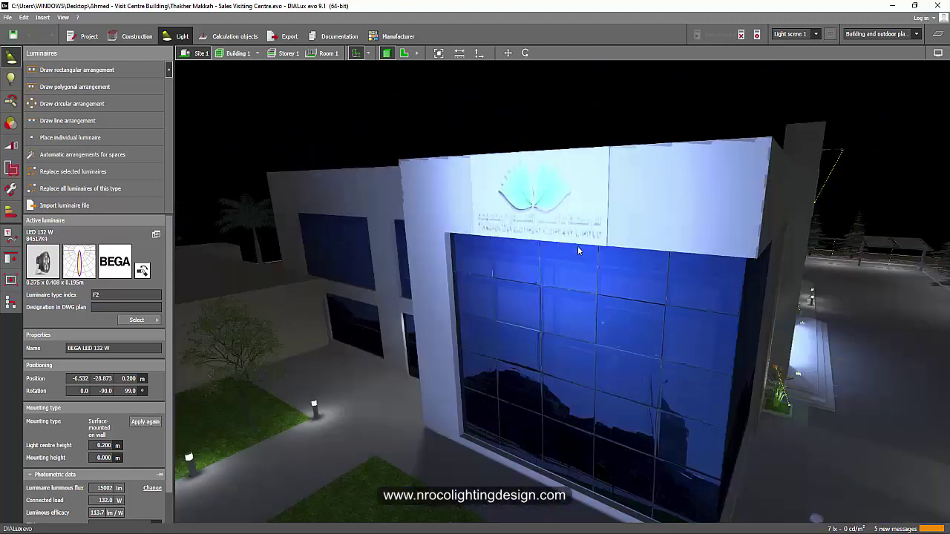
scroll(578, 249, "down", 4)
left_click_drag(604, 317, 691, 279)
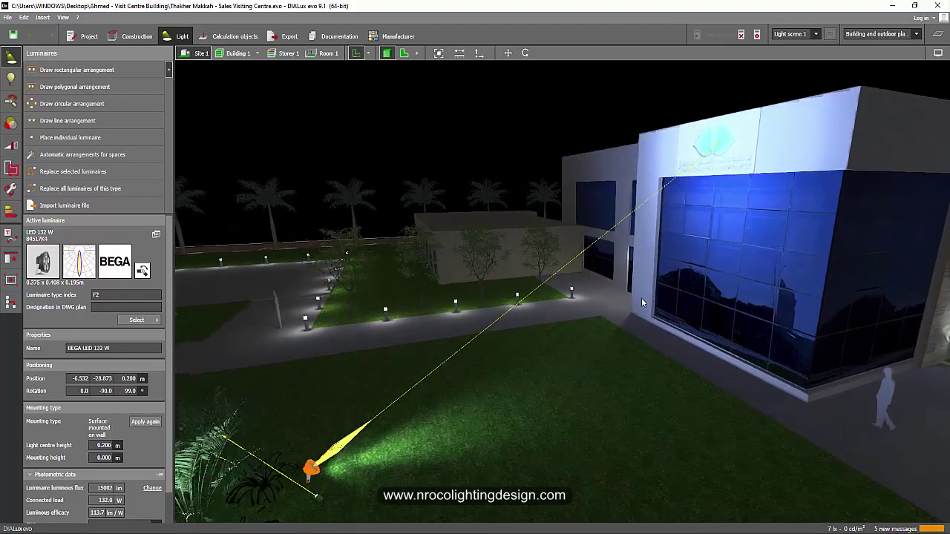
left_click_drag(613, 317, 584, 319)
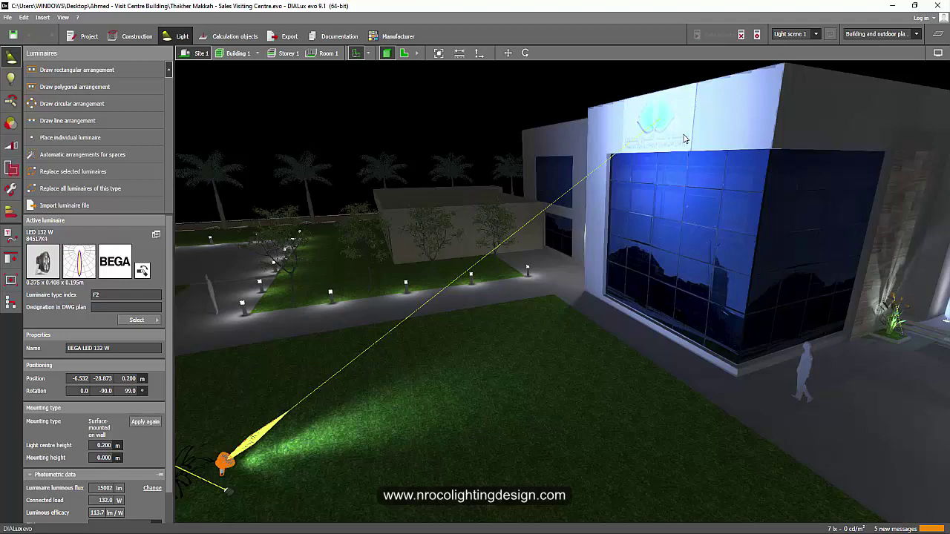
scroll(651, 157, "up", 5)
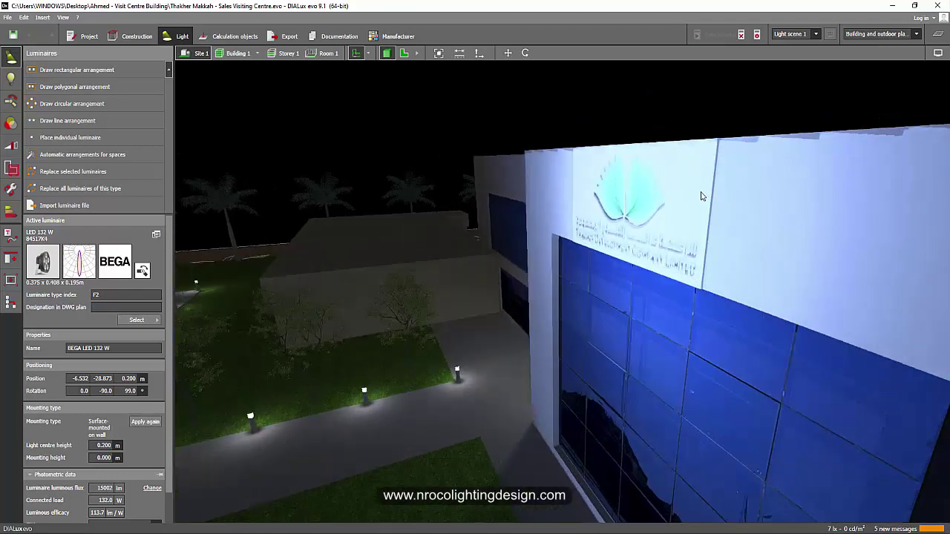
scroll(668, 232, "down", 5)
scroll(693, 248, "up", 4)
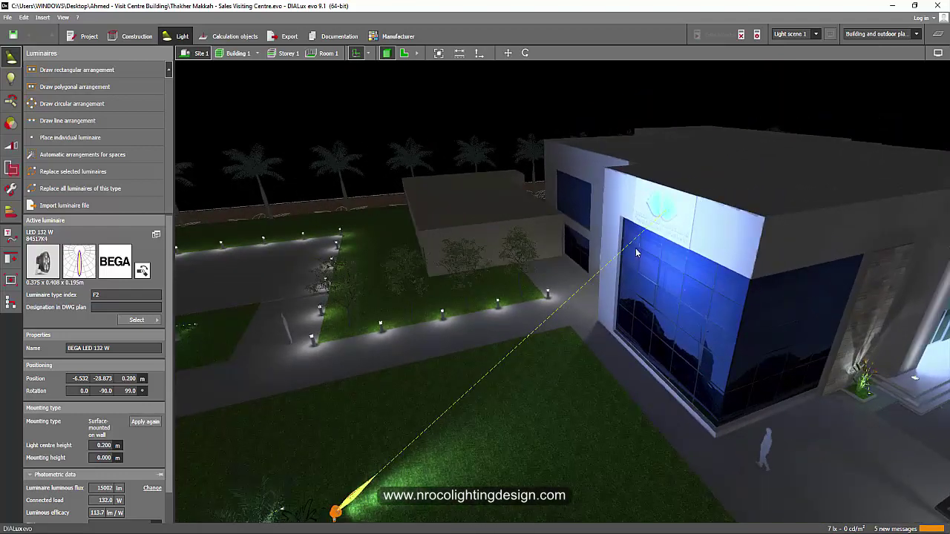
- Inspect the Thakher Makkah sign wall at the pool and the floodlight in the water that lights it
left_click_drag(630, 267, 524, 248)
scroll(524, 248, "down", 3)
left_click_drag(656, 306, 429, 196)
scroll(429, 196, "down", 2)
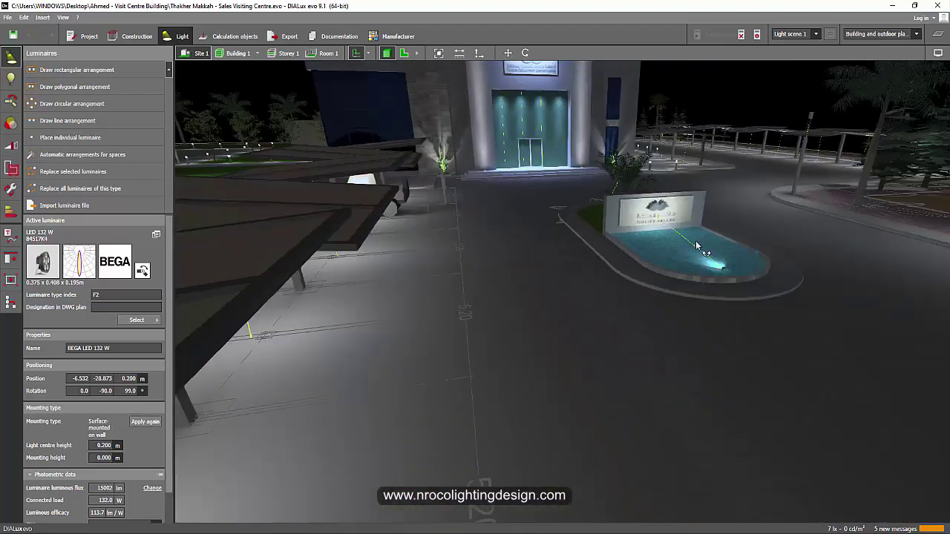
left_click_drag(700, 246, 517, 209)
scroll(517, 208, "up", 6)
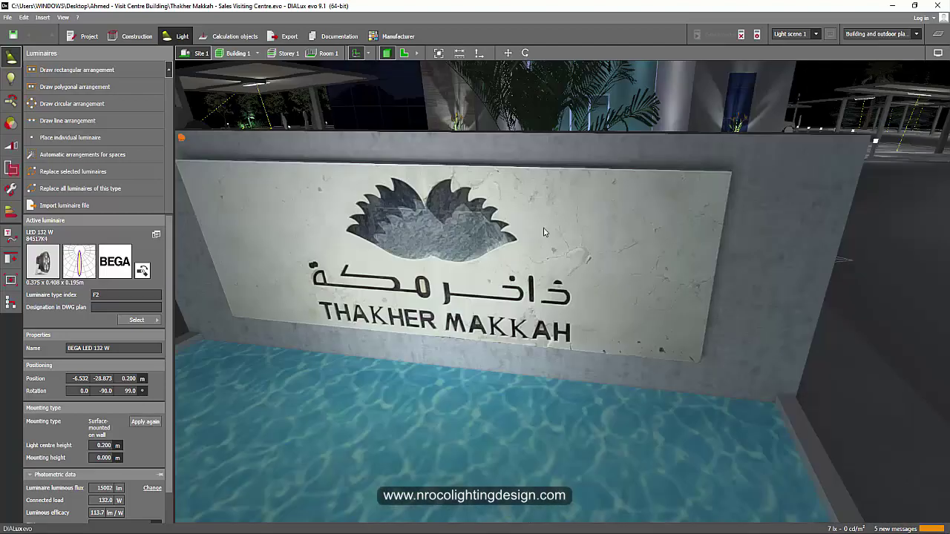
scroll(544, 233, "down", 5)
left_click_drag(559, 243, 570, 242)
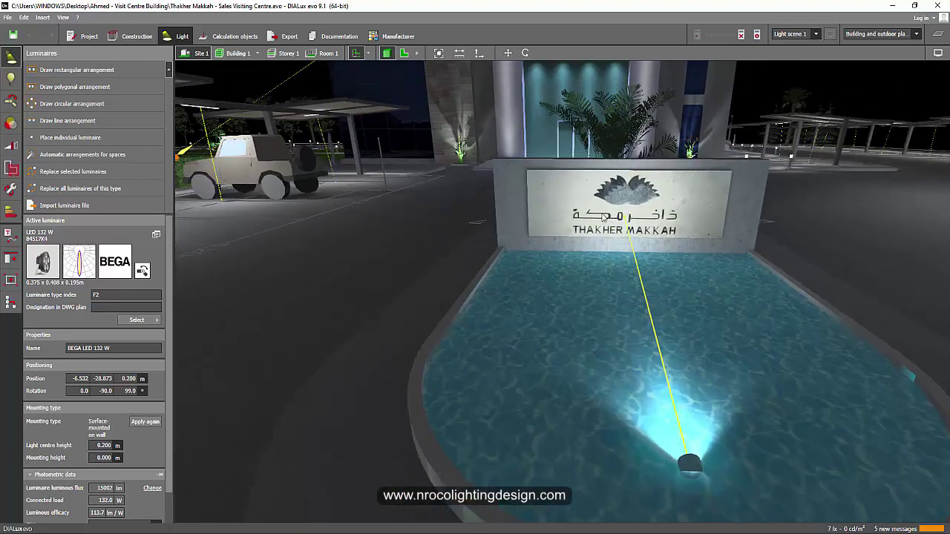
scroll(602, 218, "up", 2)
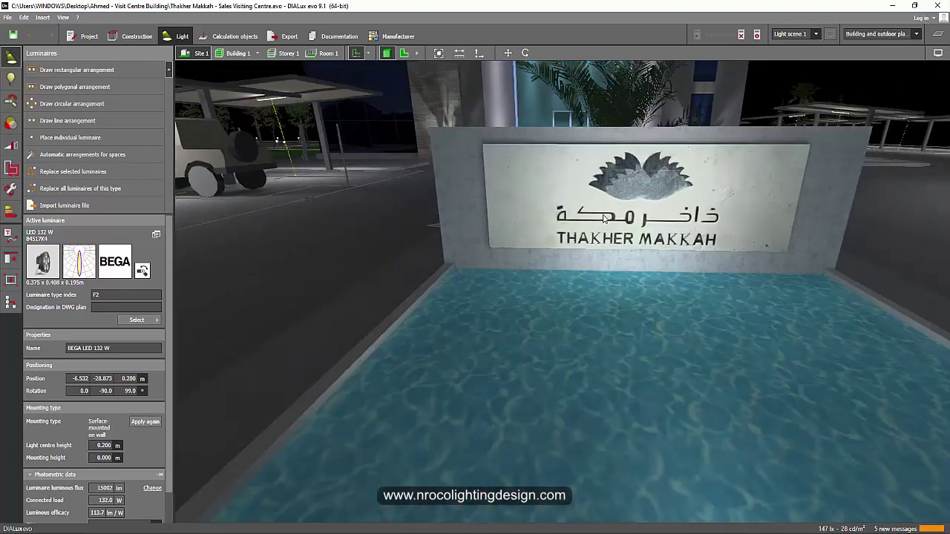
left_click_drag(653, 224, 609, 226)
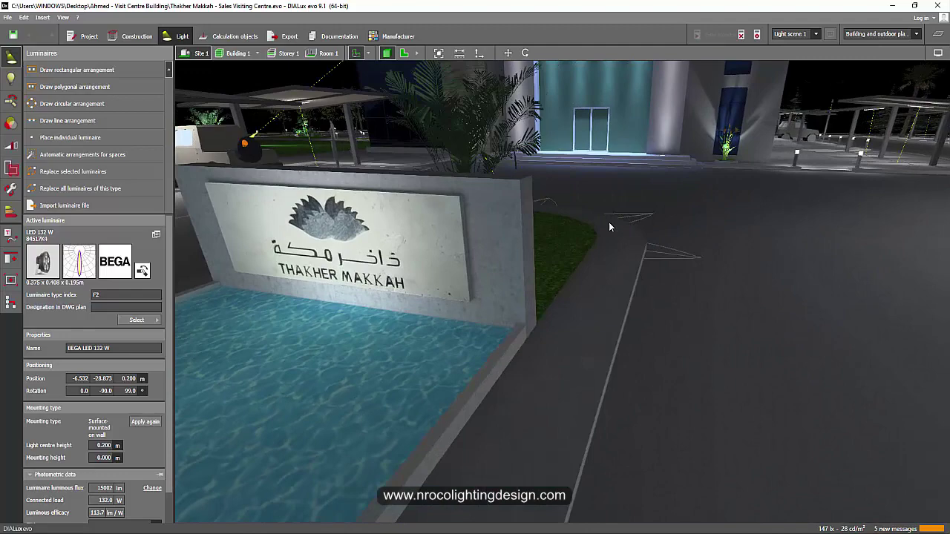
left_click_drag(499, 235, 508, 239)
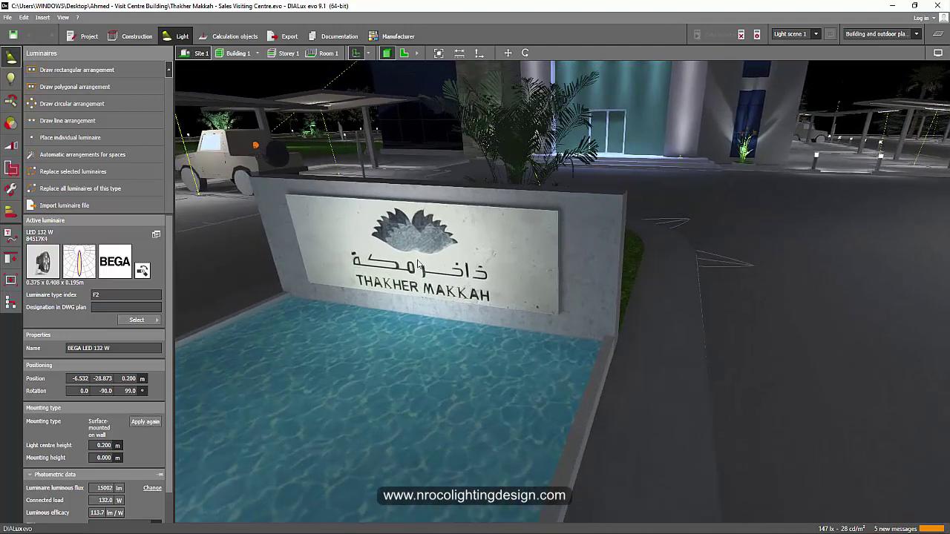
- Examine the lighting on the pool sign wall's logo and lettering from near and far, ending with a closer frontal view
scroll(444, 267, "down", 2)
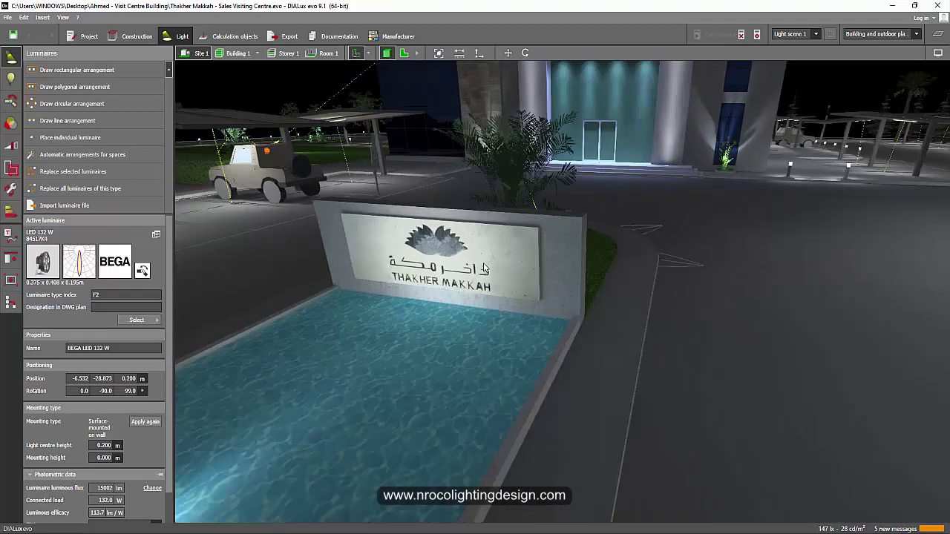
scroll(490, 263, "up", 5)
scroll(496, 262, "down", 5)
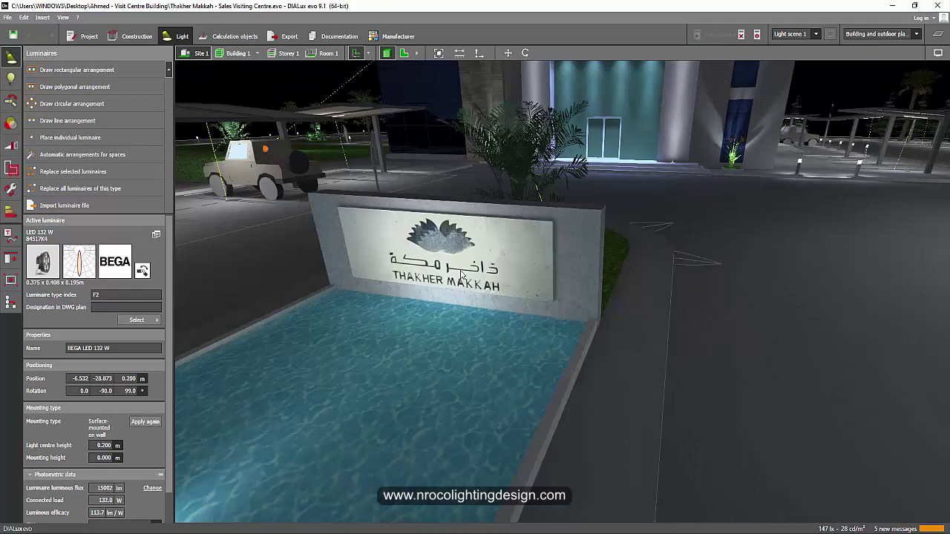
scroll(462, 275, "up", 2)
left_click_drag(479, 276, 488, 271)
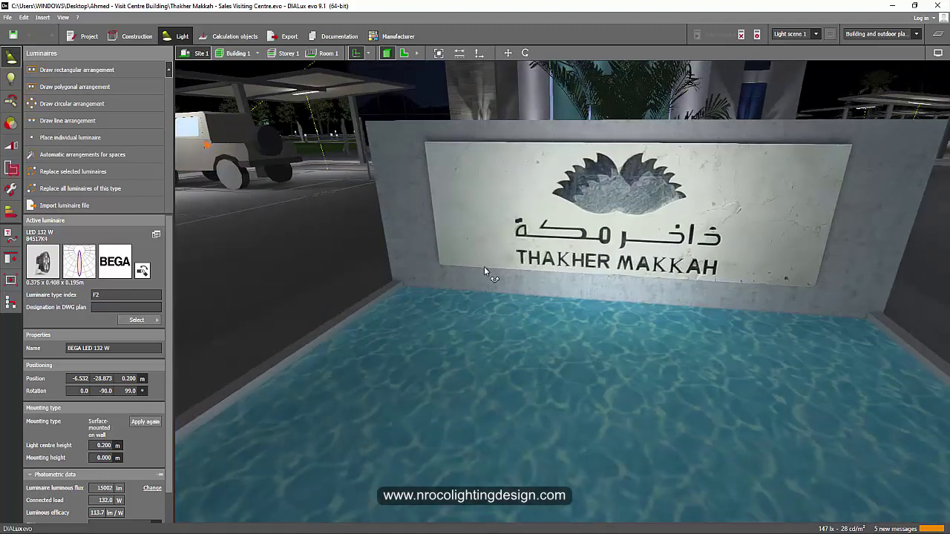
- Return to an elevated overview of the lawn, showing the floodlight by the palms and the facade it lights
left_click_drag(484, 267, 477, 278)
scroll(477, 278, "down", 6)
left_click_drag(606, 252, 613, 280)
scroll(578, 311, "down", 2)
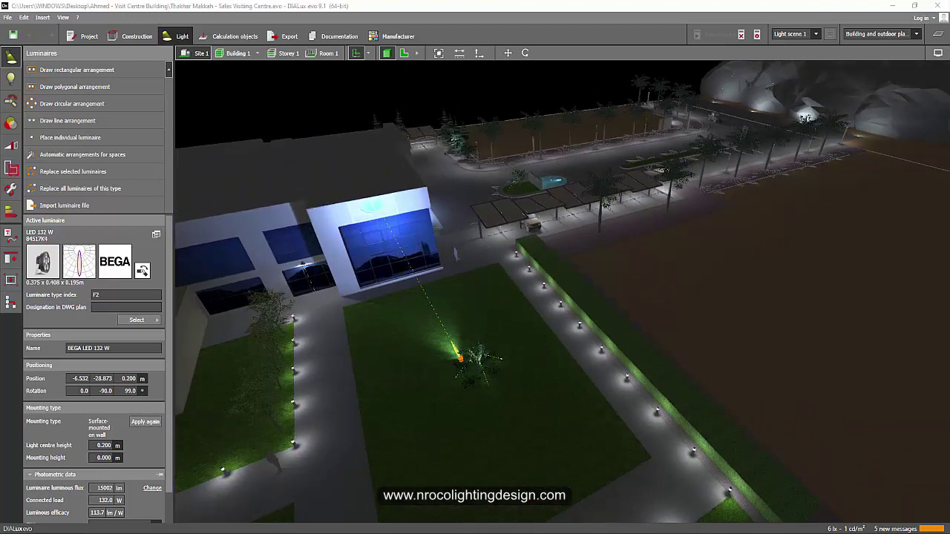
- Switch to the Landscape Lighting Design Techniques document in Word and go back to its cover page
key("alt+Tab")
scroll(806, 319, "up", 9)
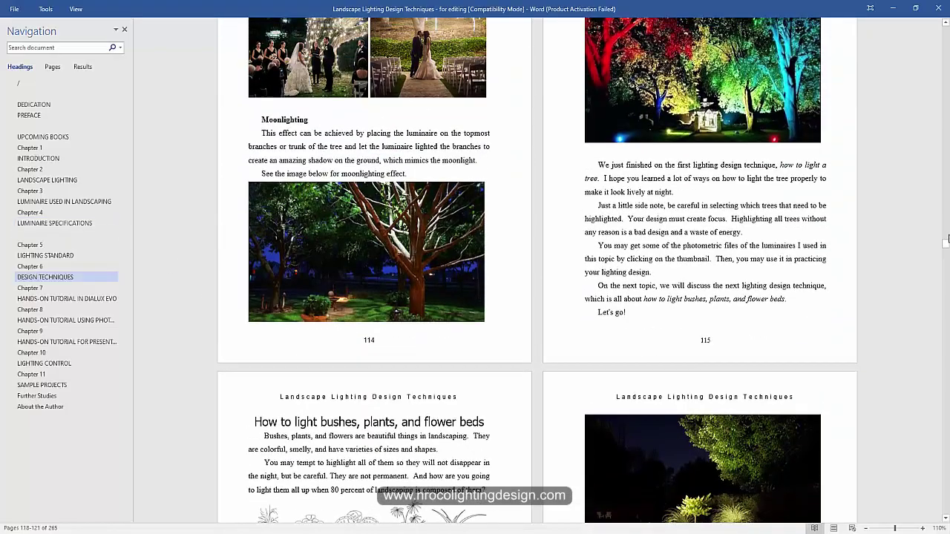
left_click_drag(944, 243, 945, 30)
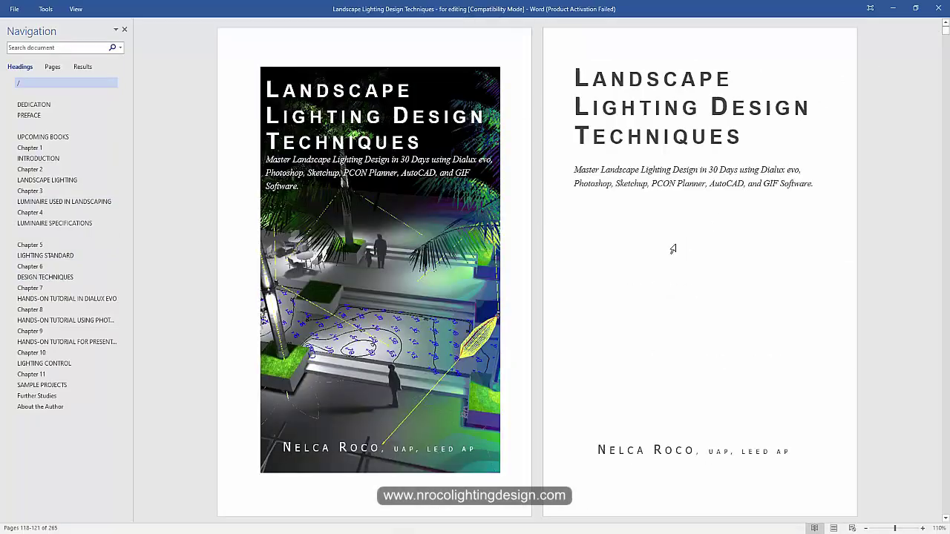